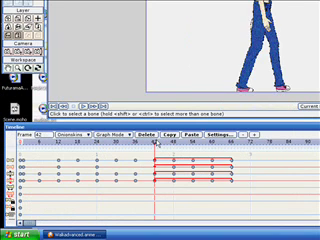
Step: Scrub through the walk-cycle poses and stop at frame 150
drag(156, 143, 240, 143)
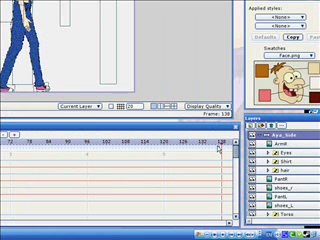
mouse_move(215, 146)
mouse_down()
mouse_move(222, 146)
mouse_move(126, 152)
mouse_up()
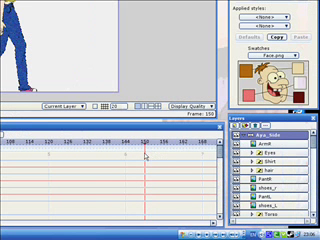
Step: Add the first bone keyframes at frames 150 and 144
right_click(227, 163)
click(249, 166)
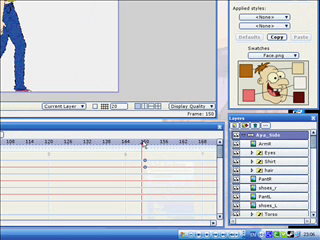
drag(146, 145, 127, 145)
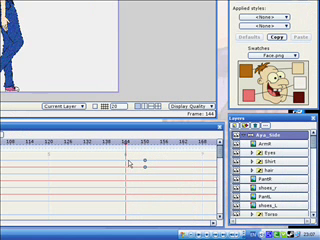
right_click(127, 160)
click(148, 162)
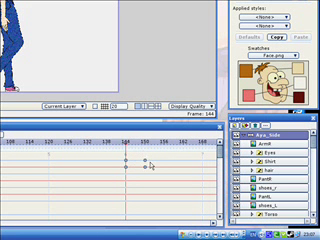
drag(128, 146, 125, 146)
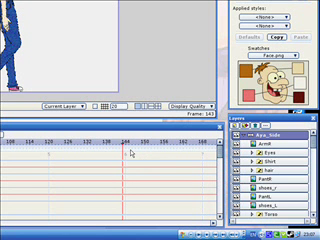
Step: Key another bone at frames 144 and 150, checking the pose near frame 145
right_click(127, 162)
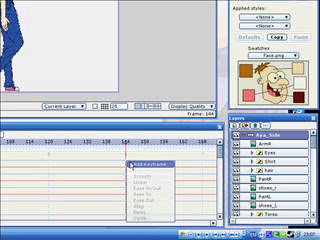
click(148, 165)
drag(127, 142, 146, 142)
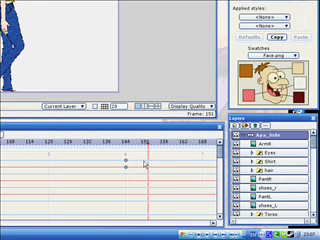
right_click(147, 163)
click(168, 163)
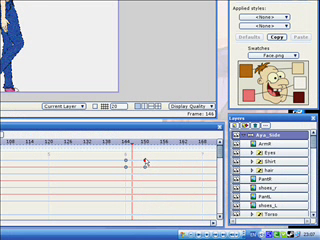
drag(131, 146, 129, 146)
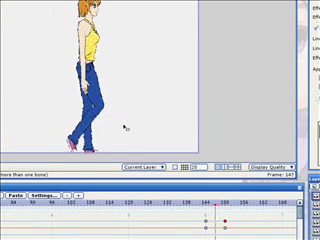
Step: Add frame 150 keyframes for two more bones
drag(222, 169, 214, 169)
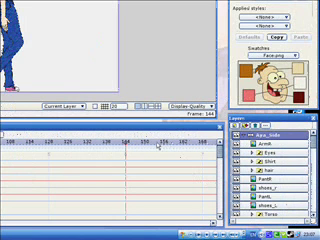
click(145, 150)
right_click(146, 158)
click(165, 162)
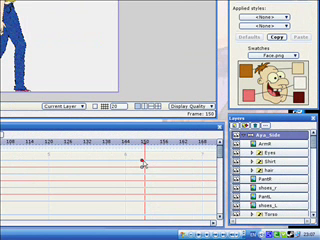
right_click(146, 168)
click(165, 169)
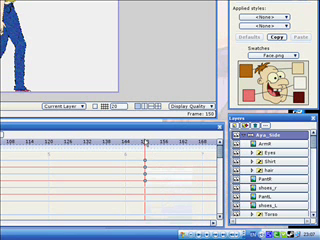
Step: Add the remaining bone keyframes at frame 144
click(144, 144)
click(130, 144)
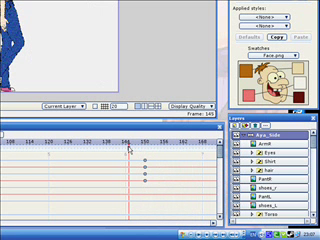
click(128, 144)
right_click(128, 163)
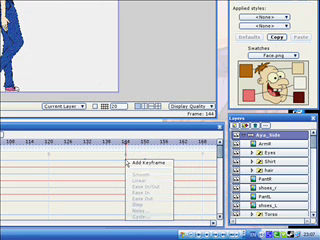
click(148, 169)
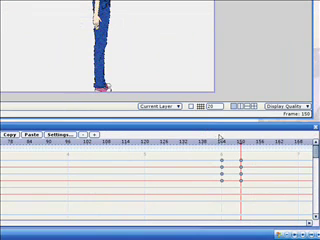
drag(222, 143, 222, 146)
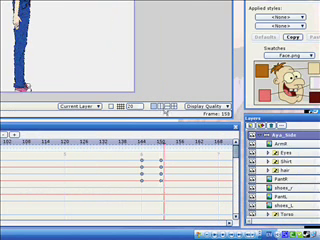
drag(222, 141, 145, 131)
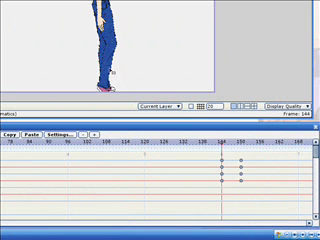
drag(222, 141, 145, 135)
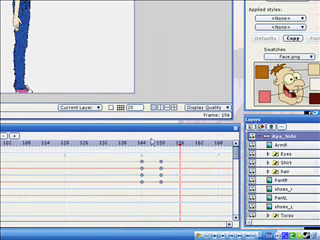
drag(150, 141, 147, 131)
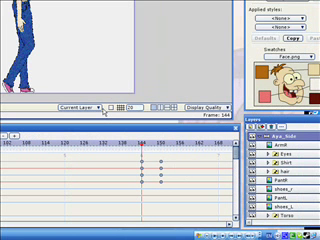
key(comma)
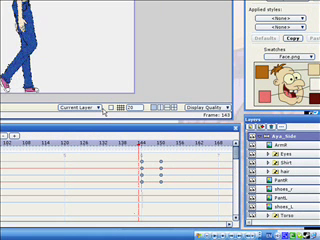
key(comma)
key(comma)
key(comma)
key(comma)
key(comma)
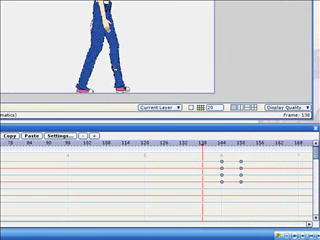
key(period)
key(period)
key(period)
key(period)
key(period)
key(period)
key(period)
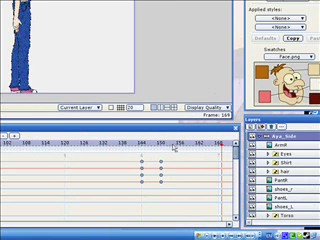
click(160, 150)
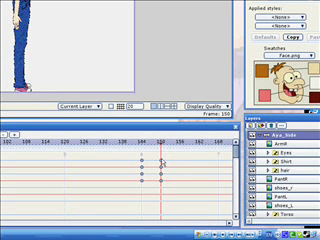